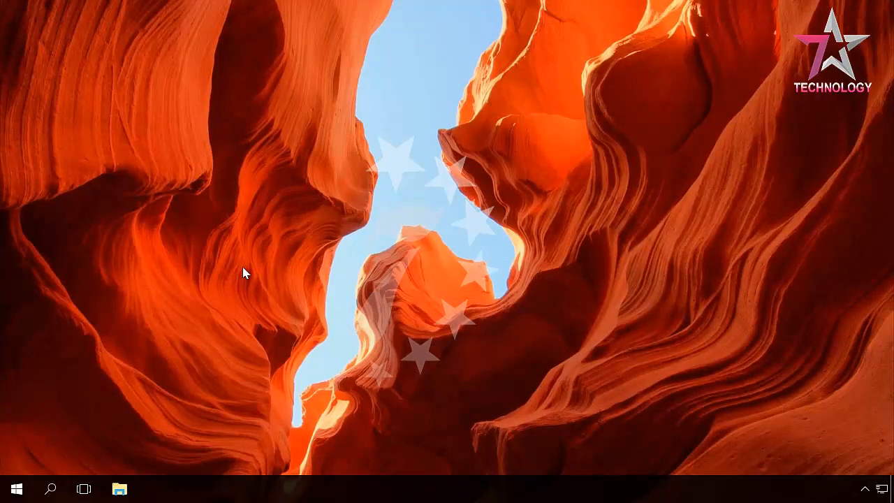
- Open the computer's remote access settings from the System page of Control Panel
{"action": "left_click", "coordinate": [56, 489]}
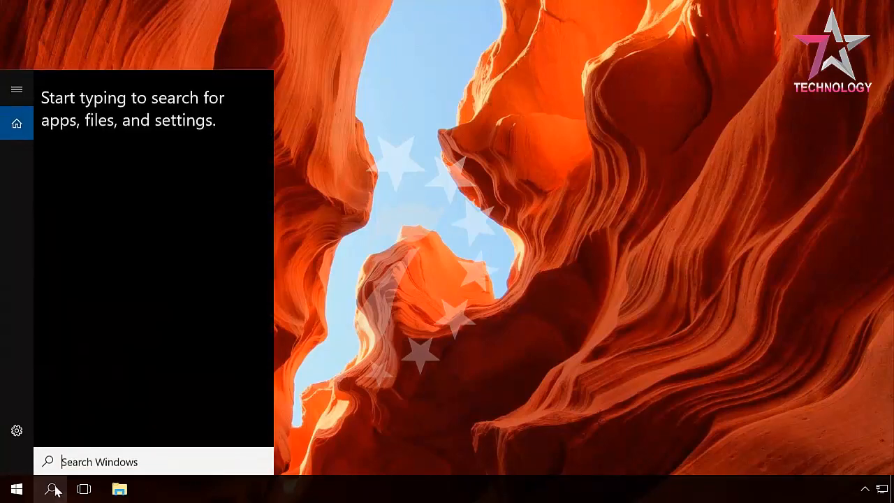
{"action": "type", "text": "cont"}
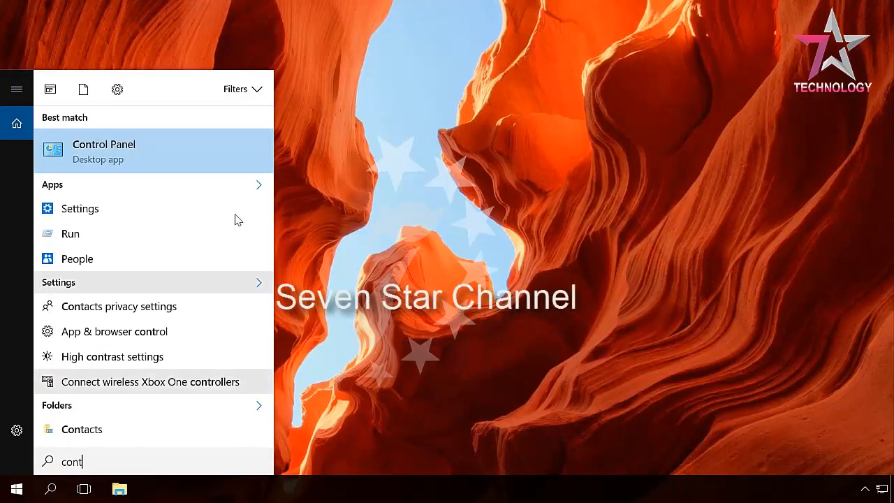
{"action": "left_click", "coordinate": [200, 143]}
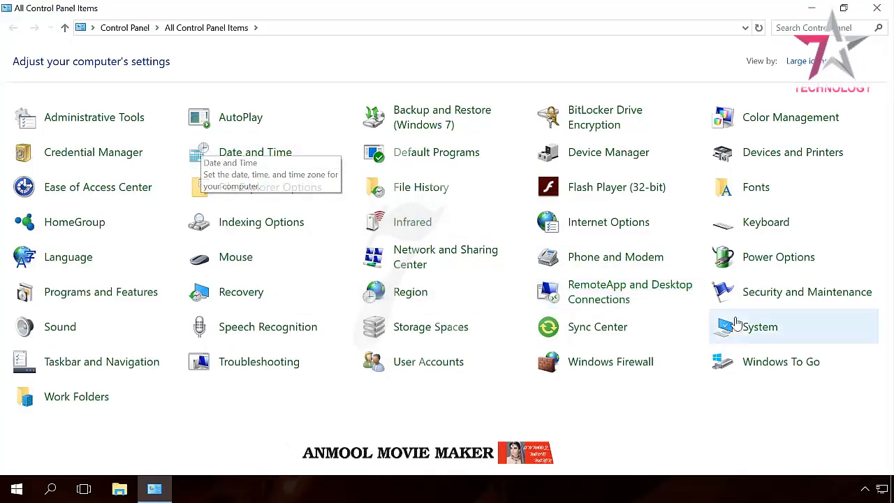
{"action": "left_click", "coordinate": [753, 331]}
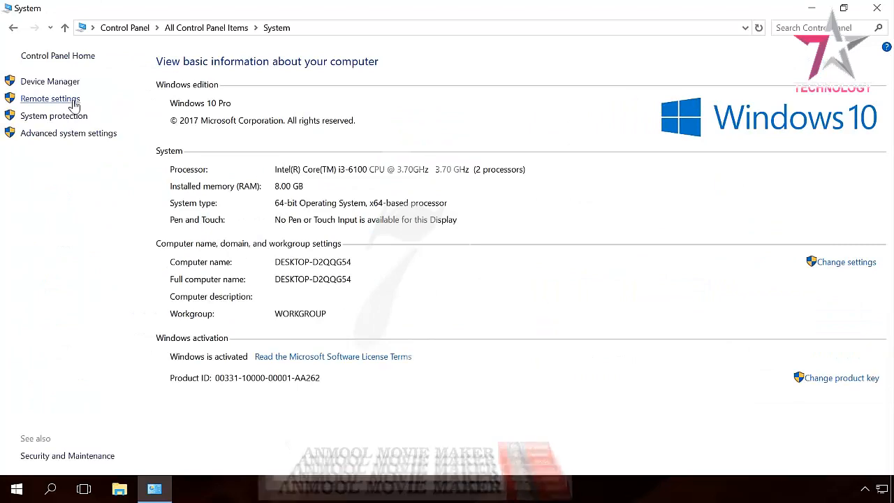
{"action": "left_click", "coordinate": [73, 100]}
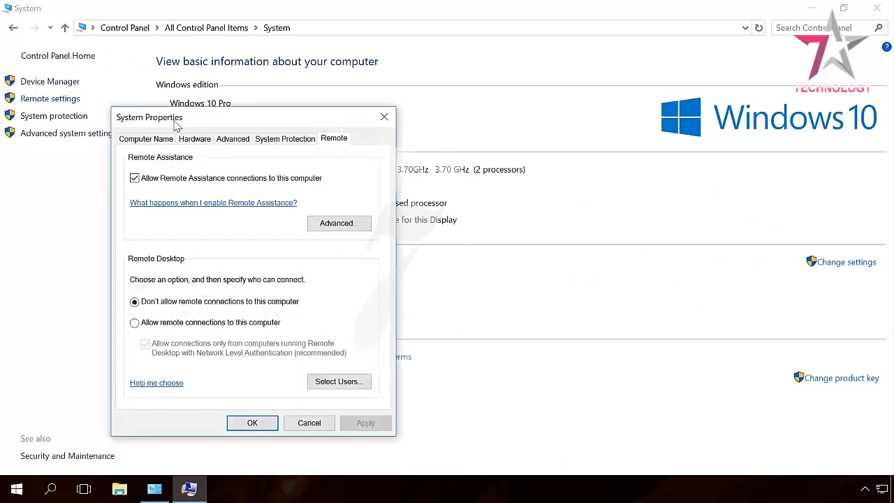
{"action": "left_click_drag", "start_coordinate": [177, 124], "coordinate": [396, 104]}
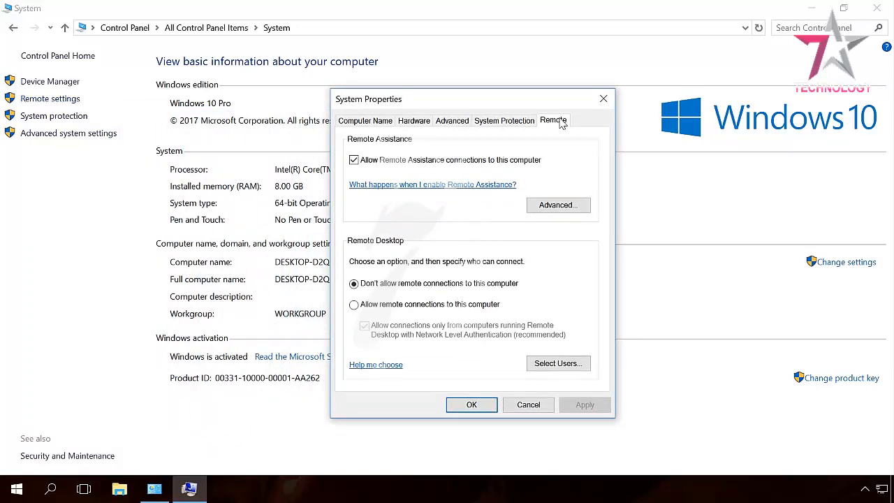
- Allow remote connections to this computer through Remote Desktop and apply the change
{"action": "left_click", "coordinate": [370, 306]}
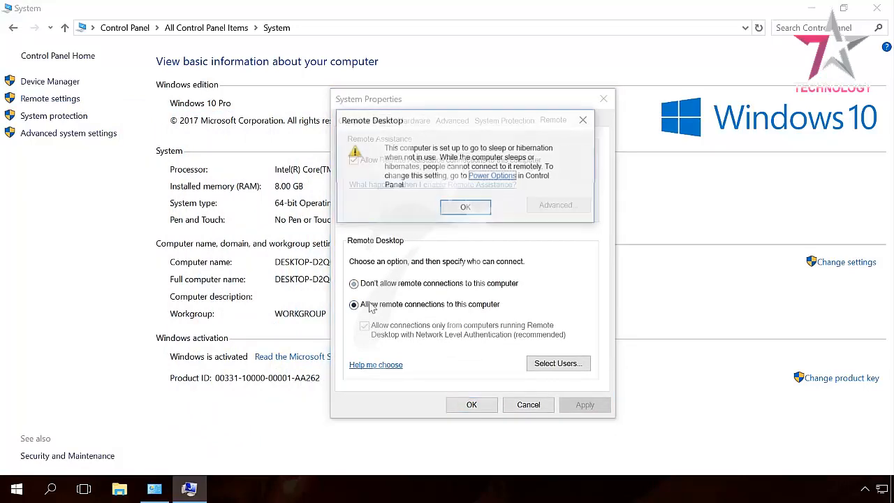
{"action": "left_click", "coordinate": [464, 208]}
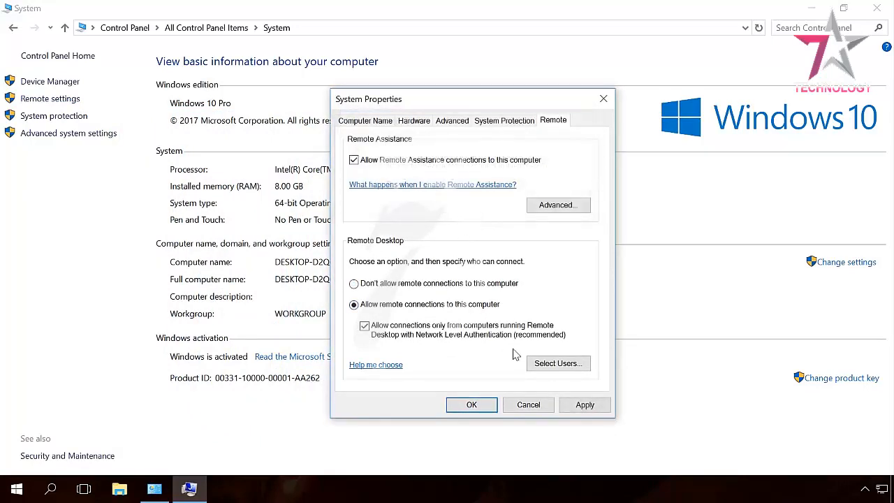
{"action": "left_click", "coordinate": [585, 405]}
{"action": "left_click", "coordinate": [472, 405]}
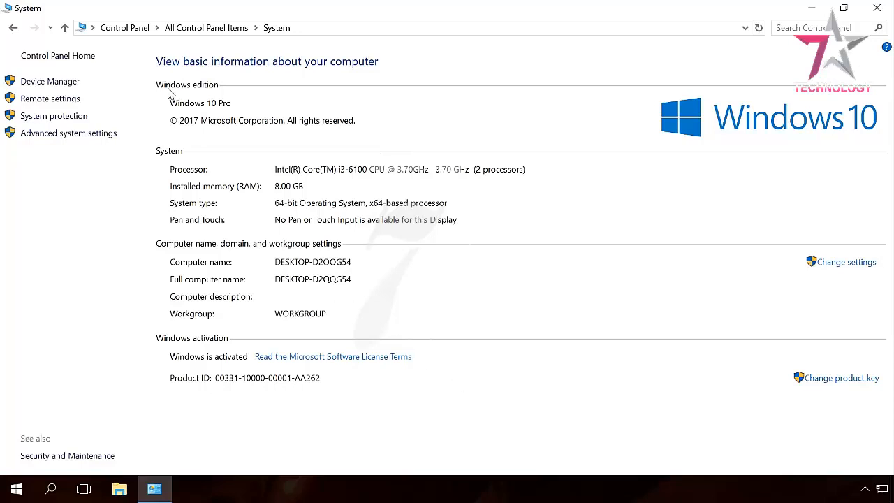
- List all Control Panel items as large icons and open the Ethernet0 connection status from the Network and Sharing Center
{"action": "left_click", "coordinate": [129, 28]}
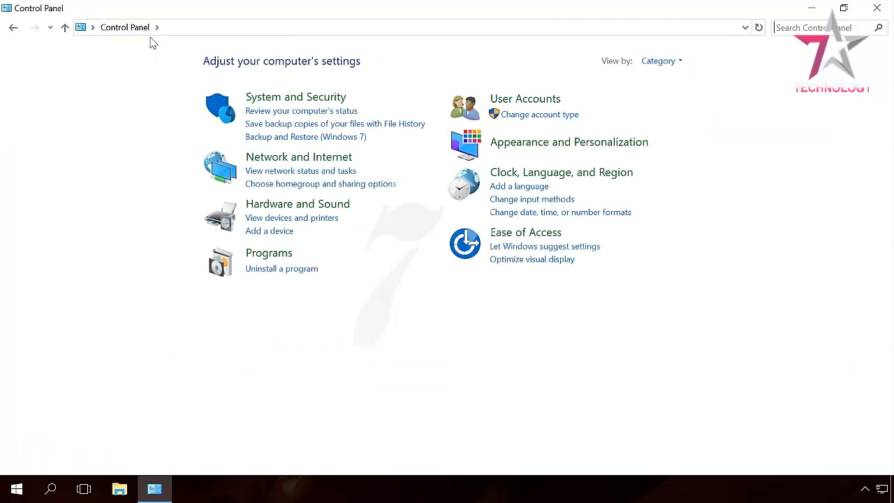
{"action": "left_click", "coordinate": [650, 61]}
{"action": "left_click", "coordinate": [671, 94]}
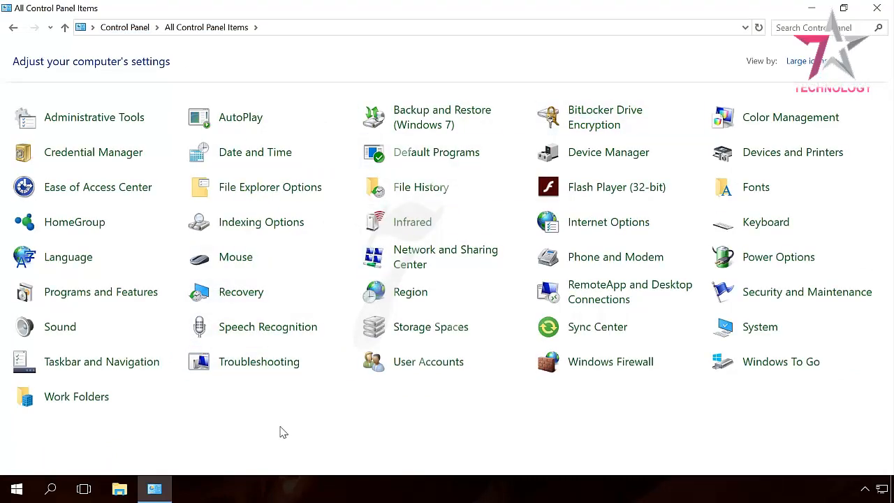
{"action": "left_click", "coordinate": [450, 257]}
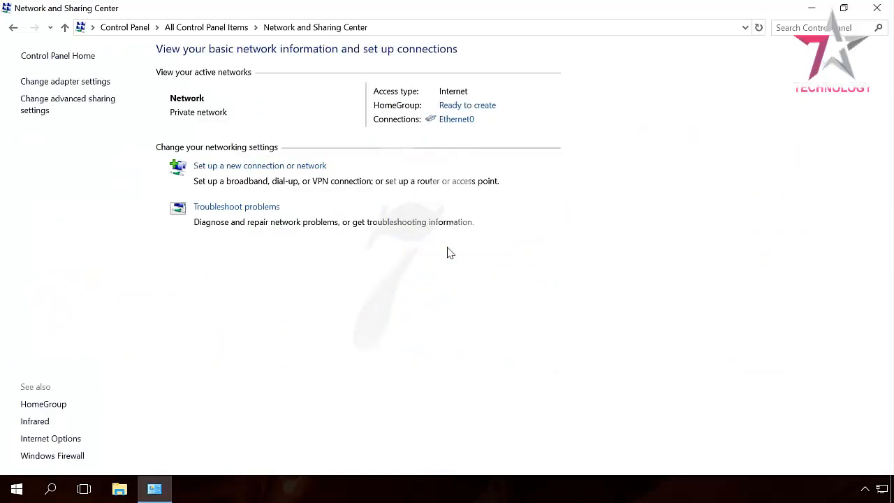
{"action": "left_click", "coordinate": [461, 121]}
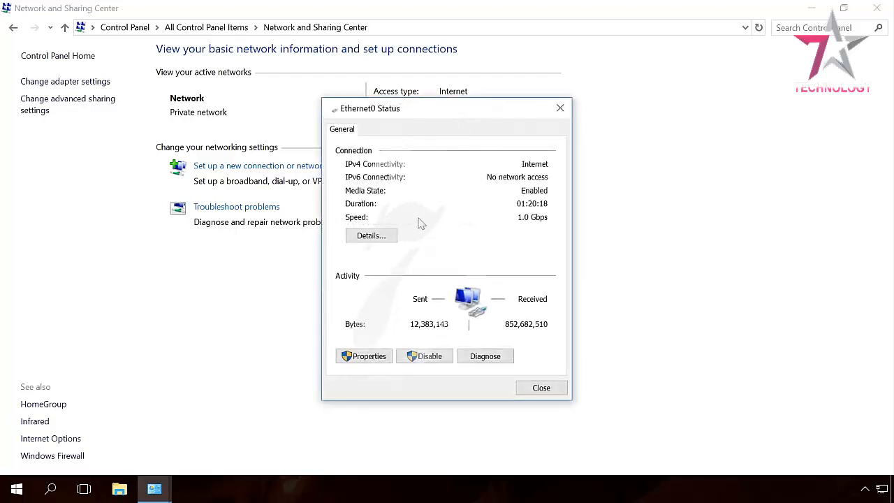
- Check the IPv4 address, default gateway and DNS server in the Ethernet0 connection details
{"action": "left_click", "coordinate": [377, 236]}
{"action": "left_click_drag", "start_coordinate": [410, 134], "coordinate": [278, 122]}
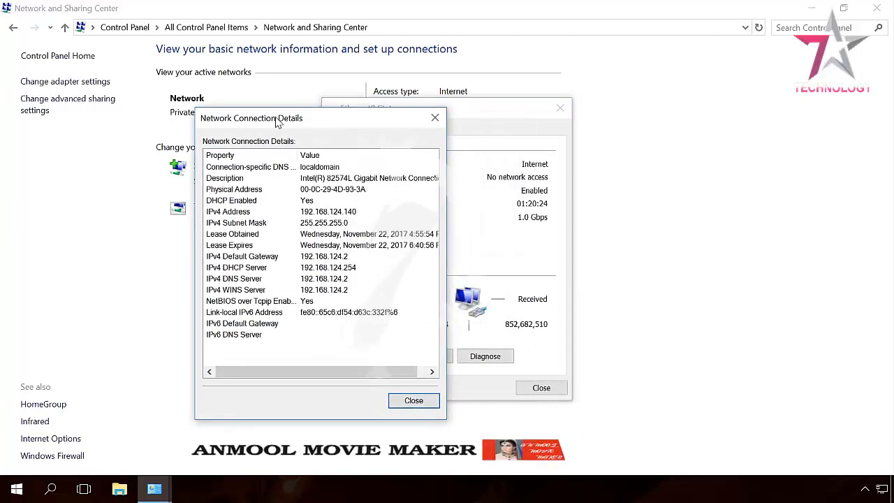
{"action": "left_click", "coordinate": [226, 213]}
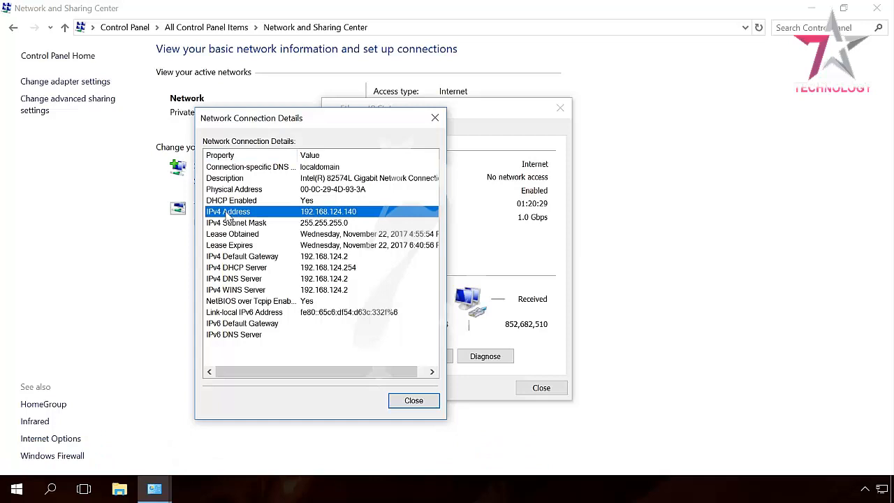
{"action": "left_click", "coordinate": [238, 257]}
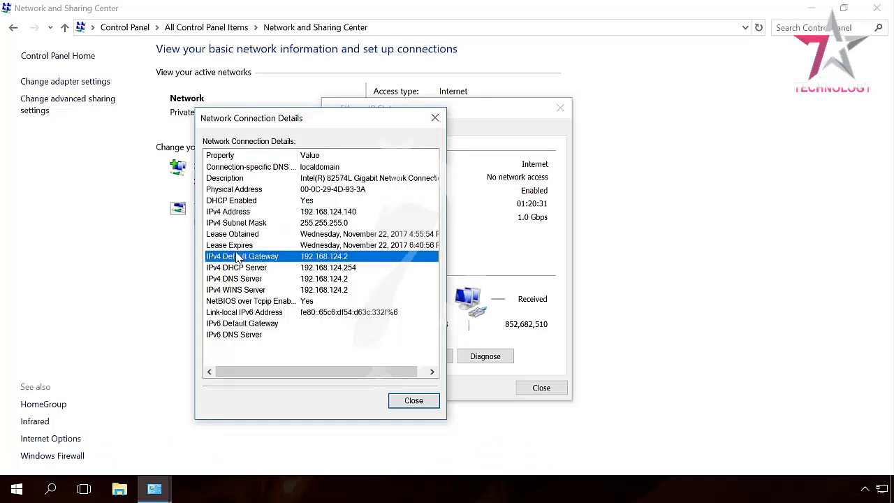
{"action": "left_click", "coordinate": [241, 279]}
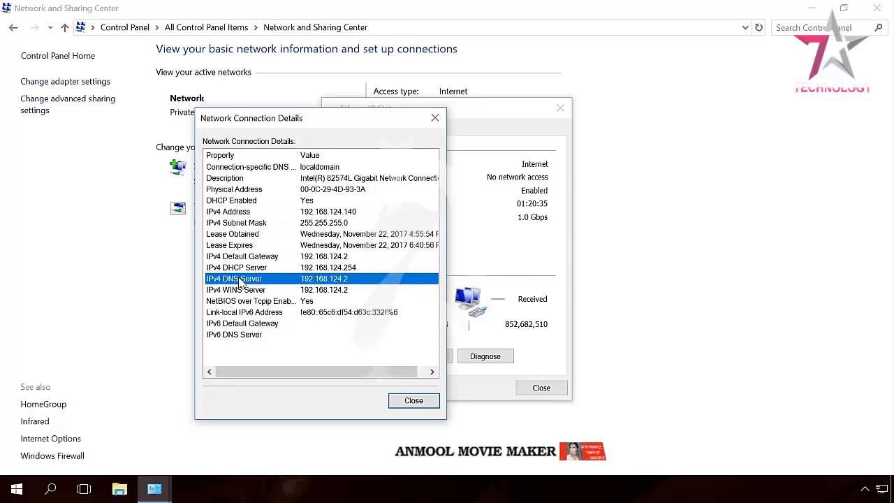
{"action": "left_click", "coordinate": [413, 400]}
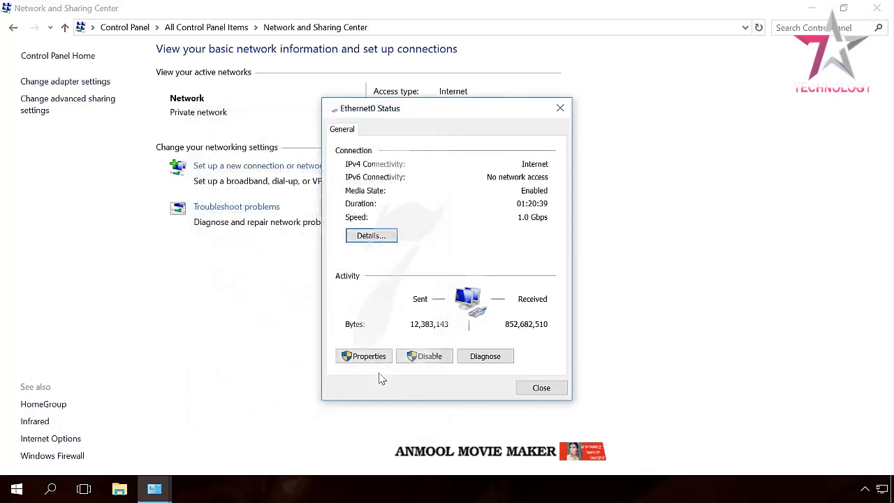
- Give Ethernet0 the static IPv4 address 192.168.124.140, subnet mask 255.255.255.0, gateway 192.168.124.2, and DNS servers 192.168.124.2 and 8.8.8.8
{"action": "left_click", "coordinate": [368, 358]}
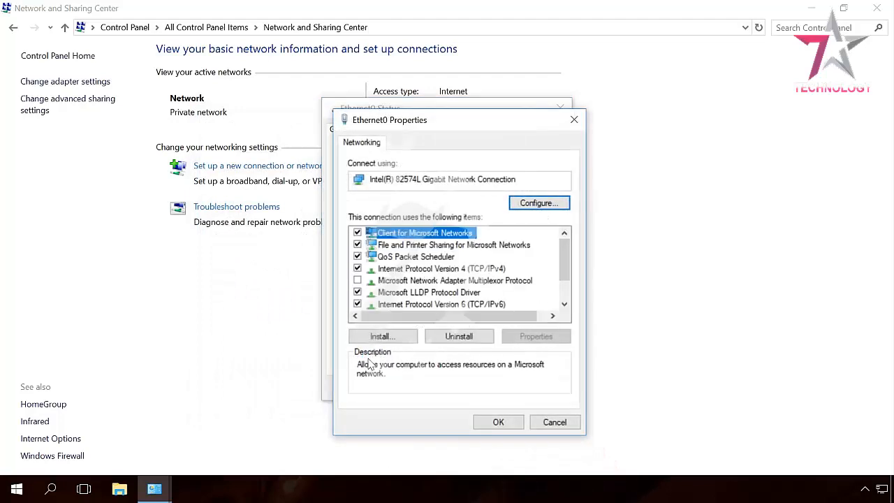
{"action": "left_click", "coordinate": [398, 270]}
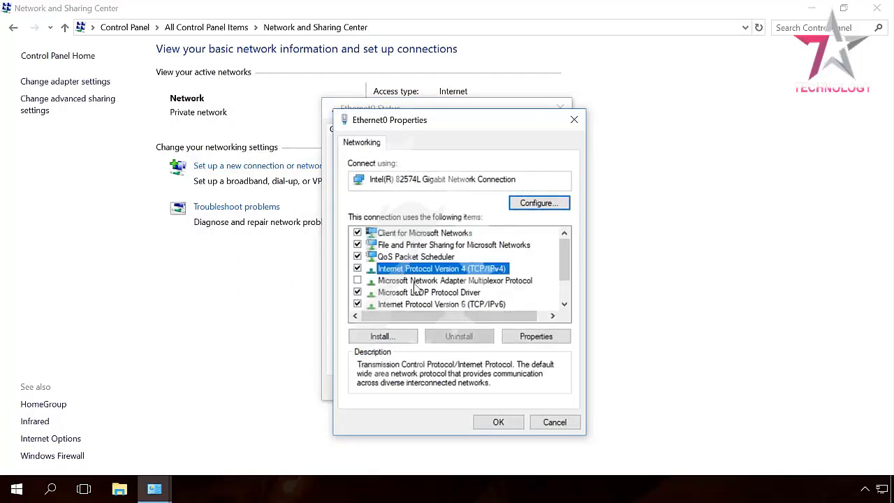
{"action": "left_click", "coordinate": [530, 339]}
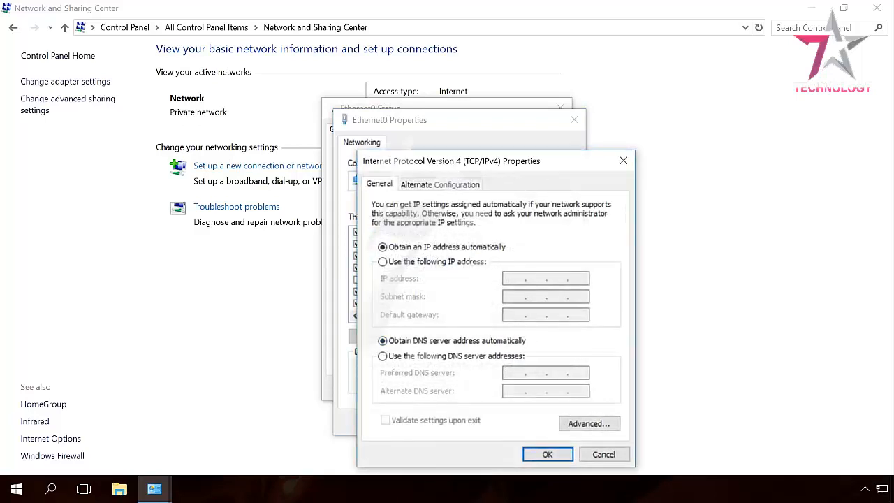
{"action": "left_click_drag", "start_coordinate": [453, 168], "coordinate": [125, 107]}
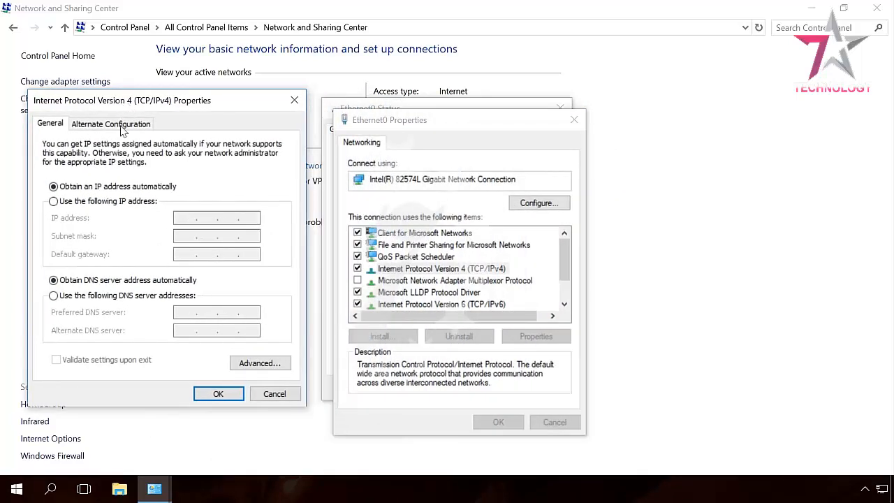
{"action": "left_click", "coordinate": [94, 202]}
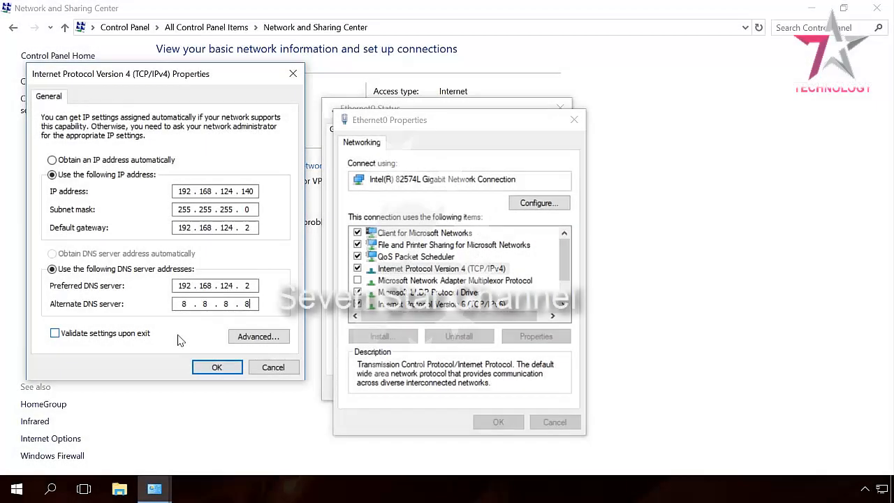
{"action": "left_click", "coordinate": [213, 366]}
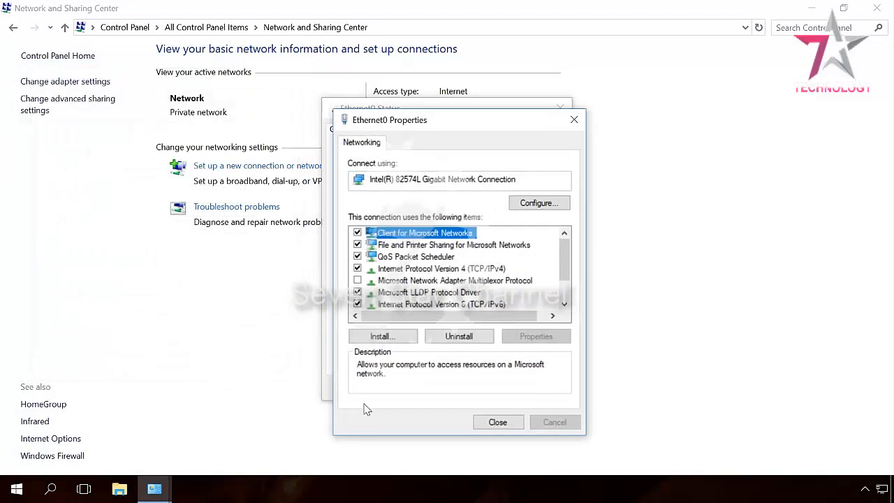
{"action": "left_click", "coordinate": [493, 422]}
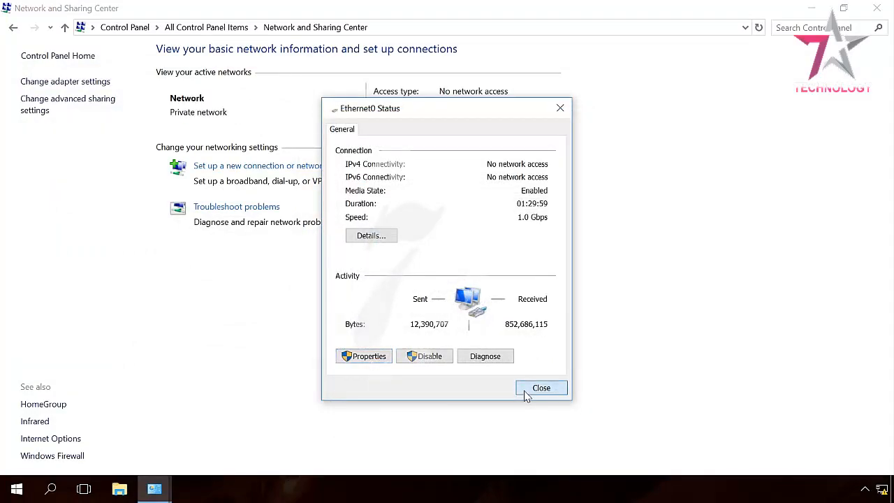
{"action": "left_click", "coordinate": [527, 394]}
{"action": "left_click", "coordinate": [877, 9]}
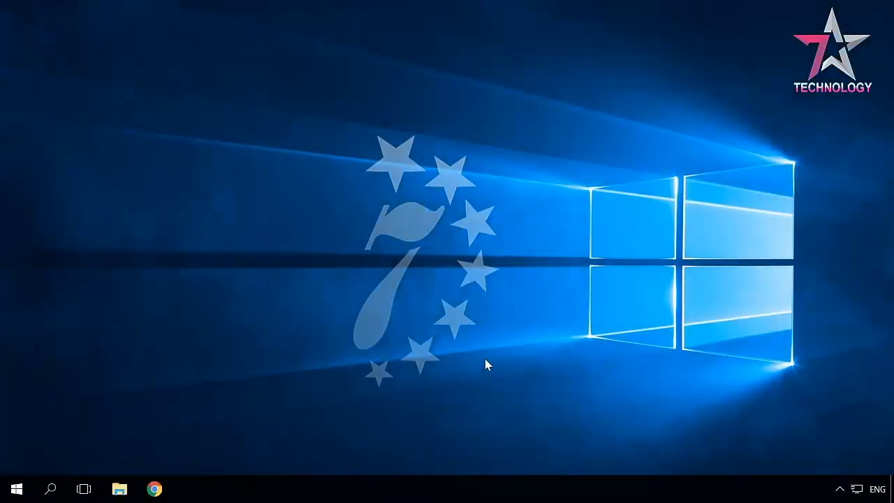
- On the other computer, launch Remote Desktop Connection with mstsc and connect to 192.168.124.140
{"action": "key", "text": "super+r"}
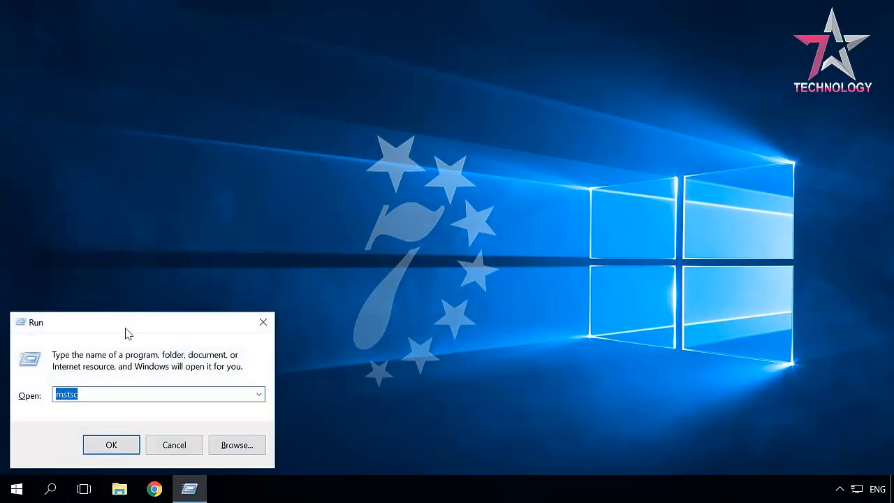
{"action": "left_click", "coordinate": [112, 445]}
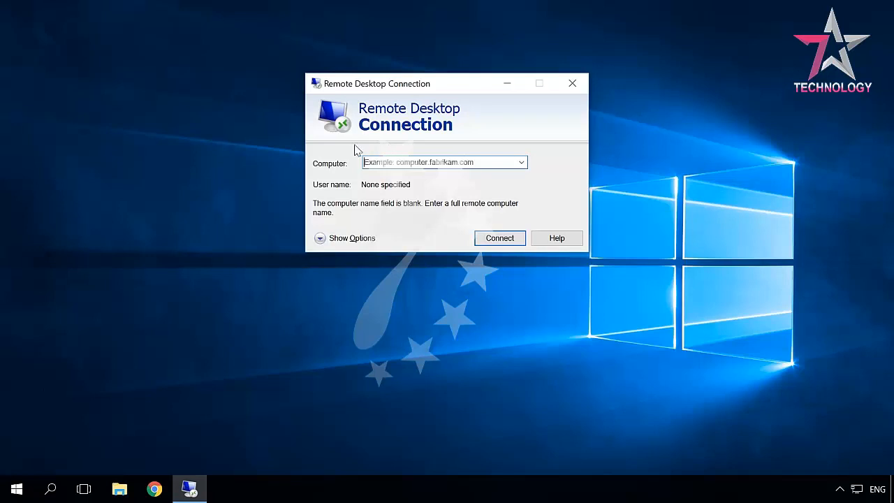
{"action": "type", "text": "192.168.124.140"}
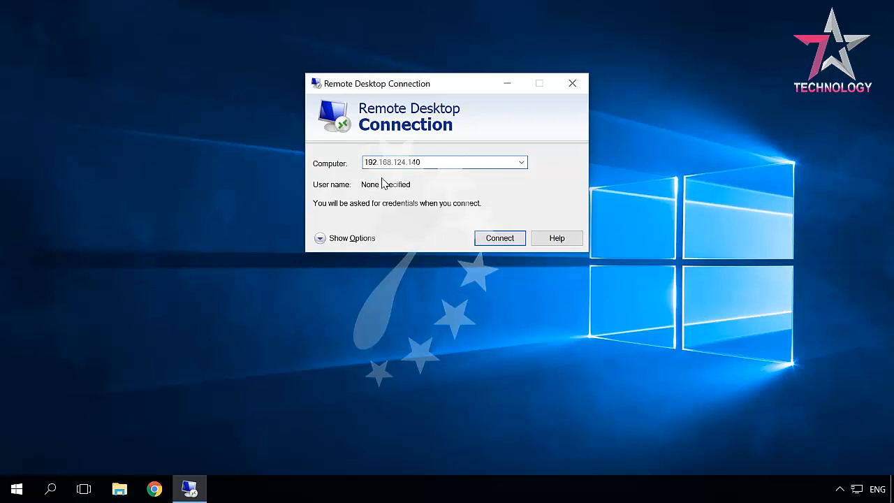
{"action": "left_click", "coordinate": [500, 238]}
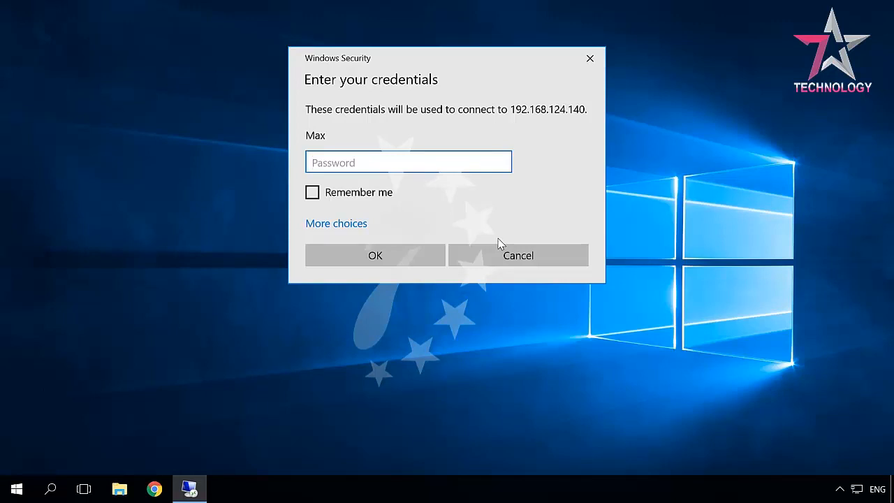
- Enter the account password for the remote computer and sign in to the remote session
{"action": "type", "text": "********"}
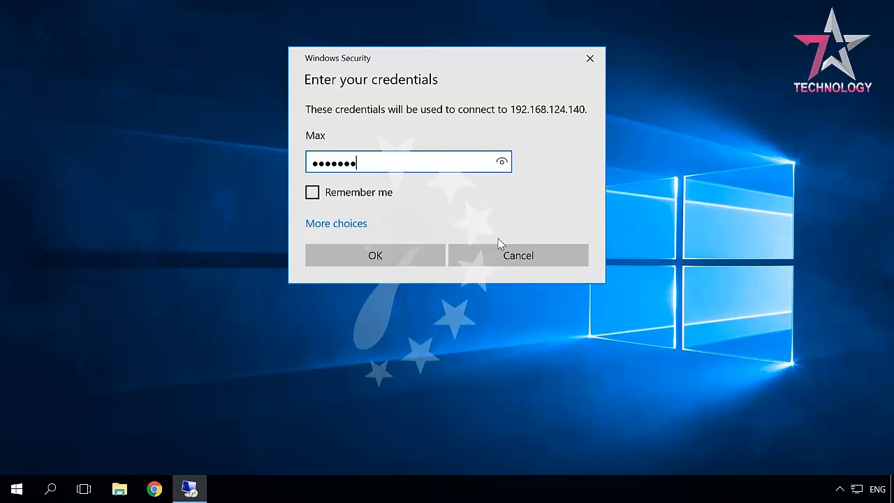
{"action": "left_click", "coordinate": [373, 255]}
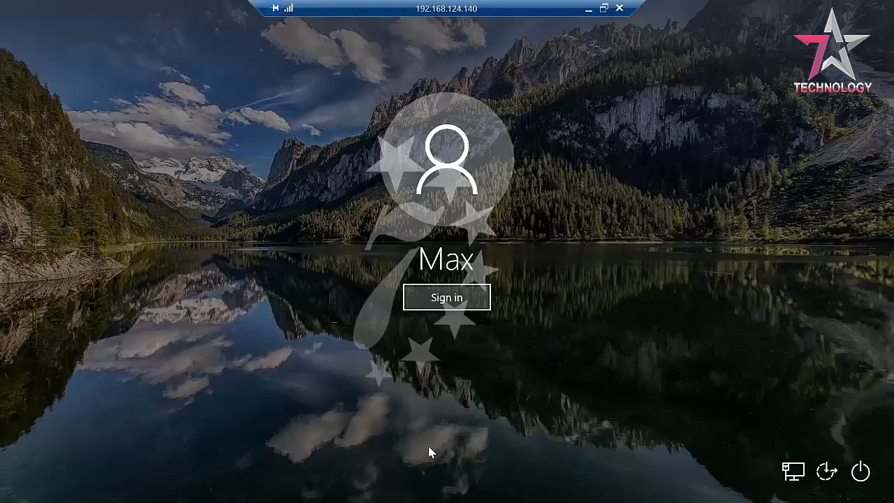
{"action": "left_click", "coordinate": [446, 297]}
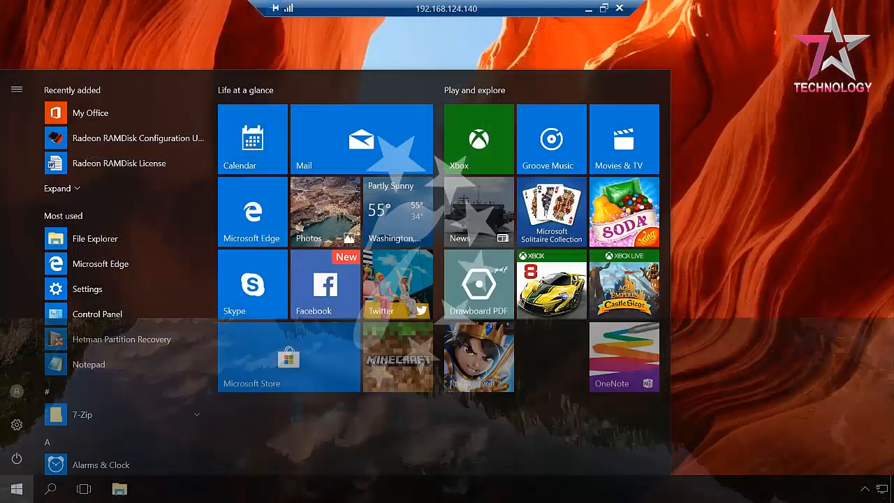
- Create a new folder with the default name on the remote computer's desktop
{"action": "left_click", "coordinate": [572, 35]}
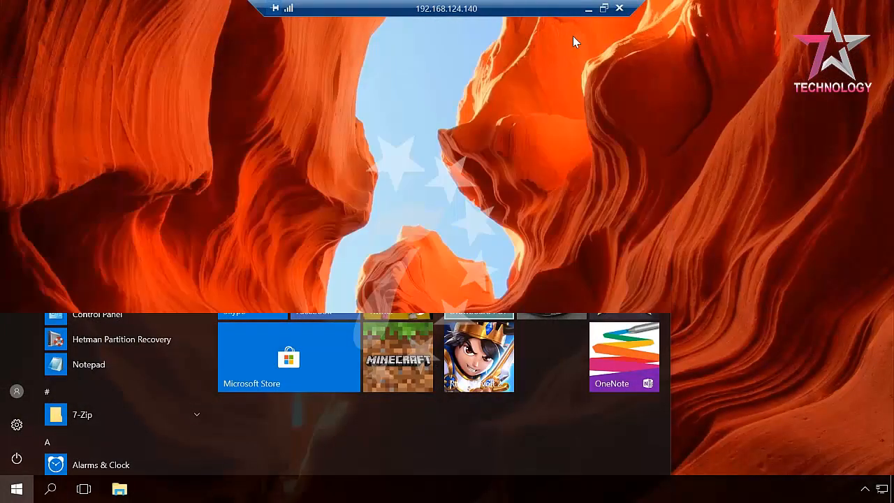
{"action": "right_click", "coordinate": [423, 173]}
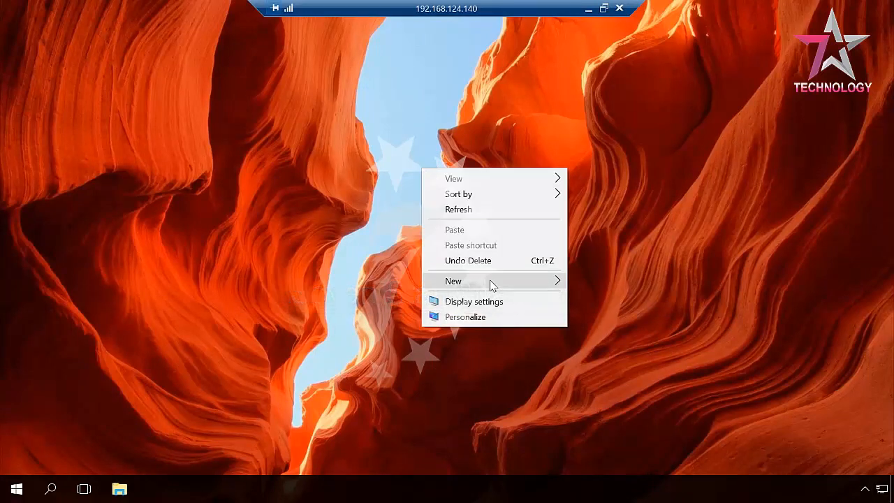
{"action": "mouse_move", "coordinate": [548, 282]}
{"action": "left_click", "coordinate": [591, 282]}
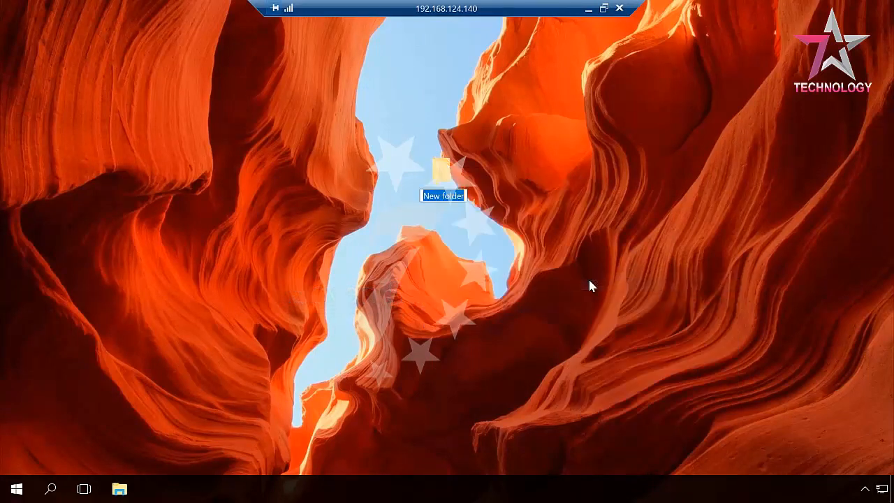
{"action": "left_click", "coordinate": [590, 285]}
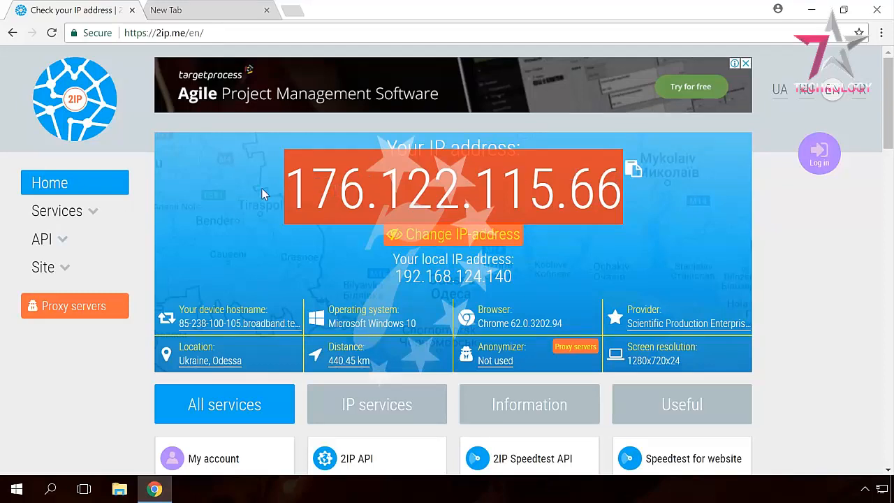
- Open the router's page at 192.168.0.1 and fill in an address reservation for MAC 00-0C-29-4D-93-3A with reserved IP 192.168.124.140
{"action": "left_click", "coordinate": [233, 13]}
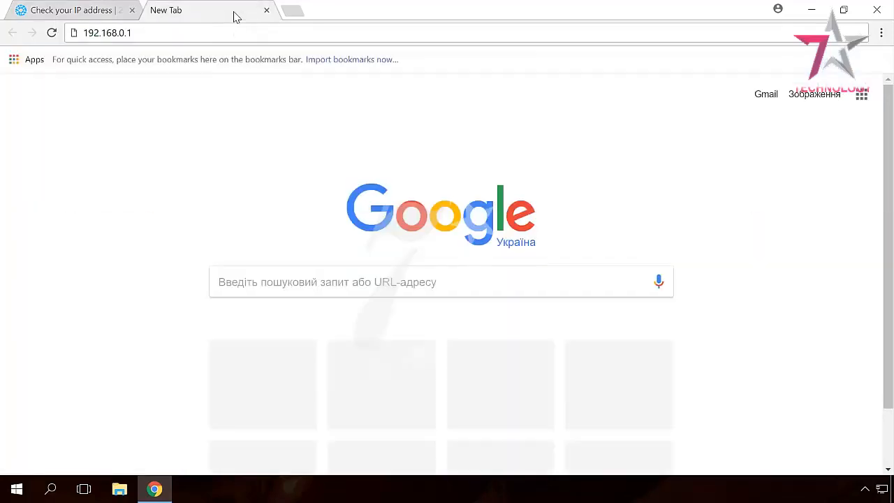
{"action": "left_click", "coordinate": [149, 30]}
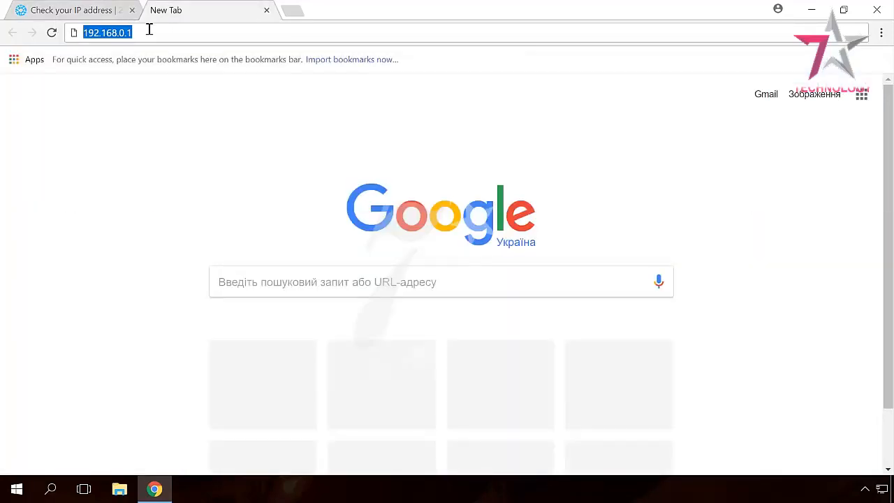
{"action": "key", "text": "Return"}
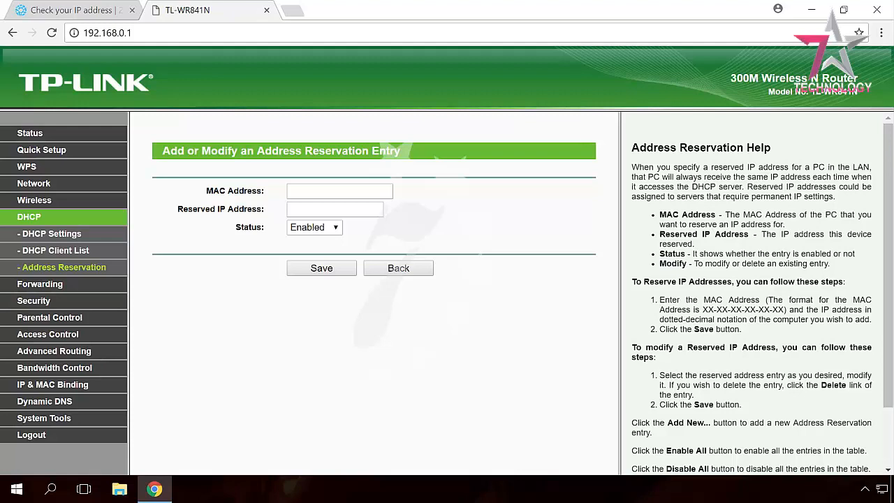
{"action": "type", "text": "00-0C-29-4D-93-3A"}
{"action": "type", "text": "192.168.124.140"}
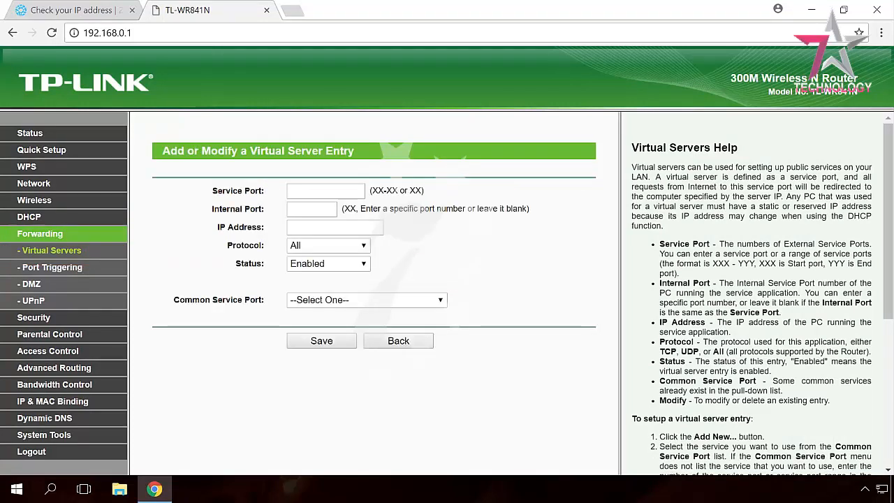
- Fill in a router virtual server entry with service port 3389, internal port 3389 and IP address 192.168.124.140
{"action": "type", "text": "3389"}
{"action": "key", "text": "Tab"}
{"action": "type", "text": "3389"}
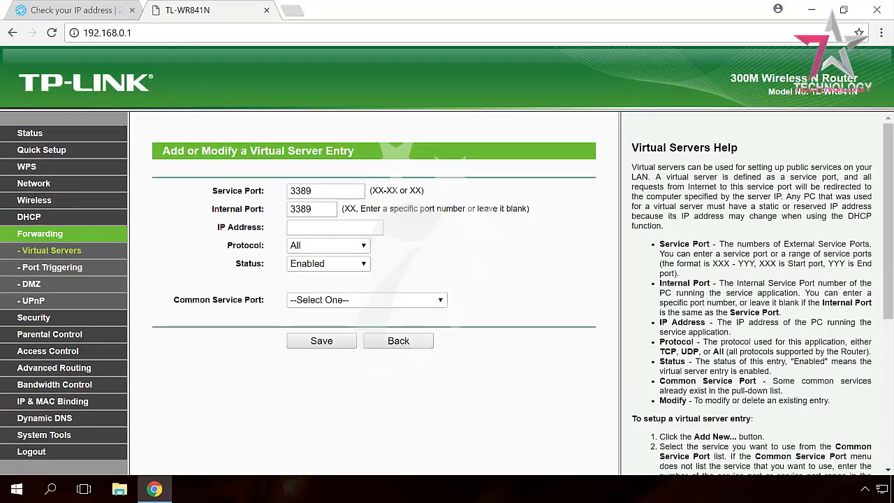
{"action": "key", "text": "Tab"}
{"action": "type", "text": "192.168.124.140"}
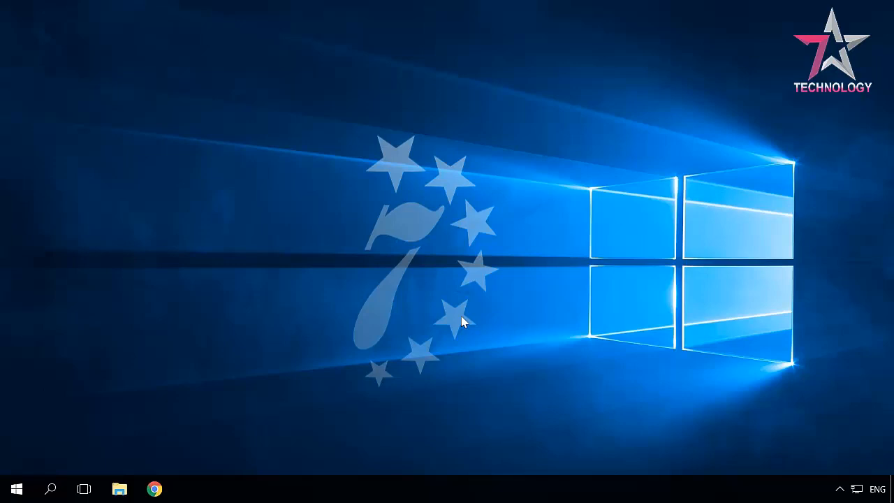
{"action": "key", "text": "super+r"}
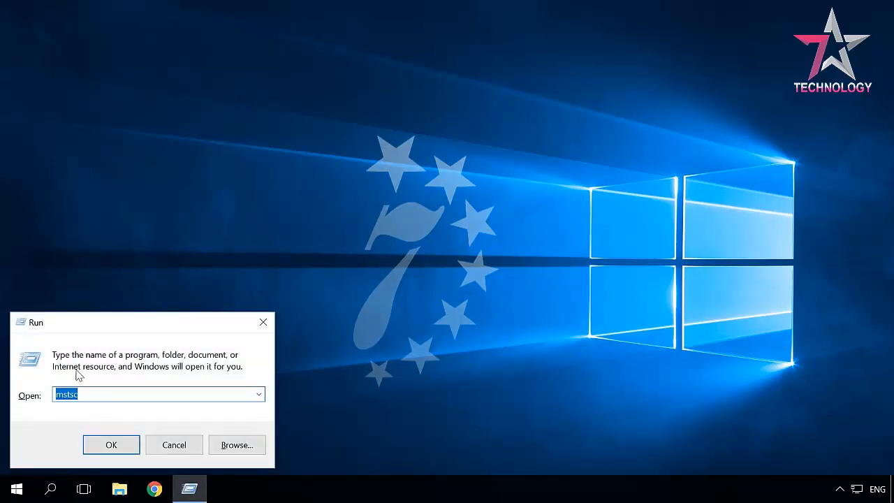
{"action": "left_click", "coordinate": [113, 445]}
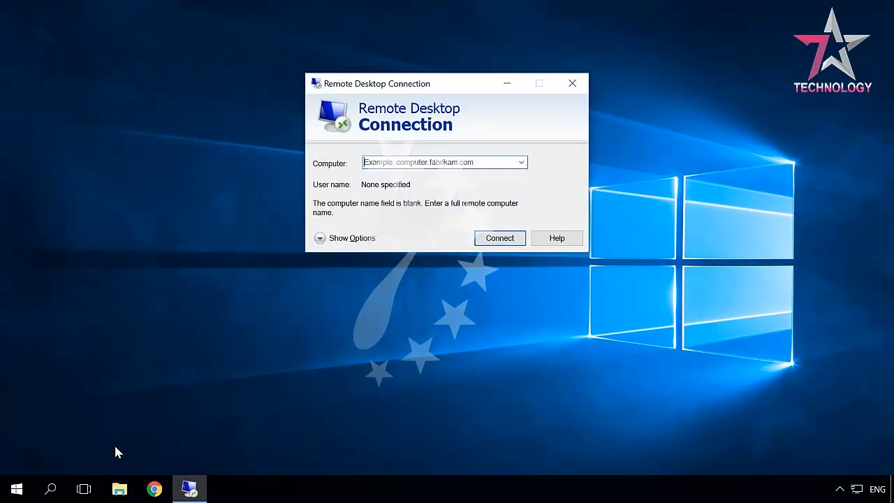
{"action": "left_click", "coordinate": [428, 161]}
{"action": "key", "text": "ctrl+v"}
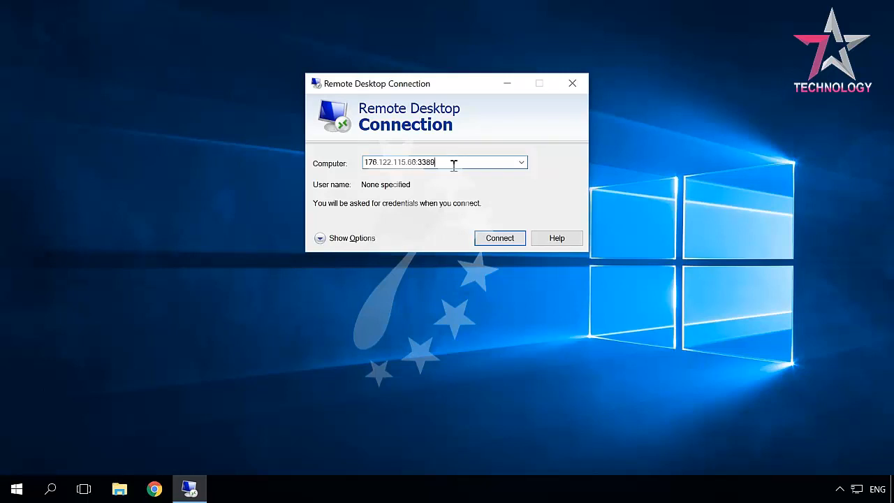
{"action": "left_click", "coordinate": [500, 243]}
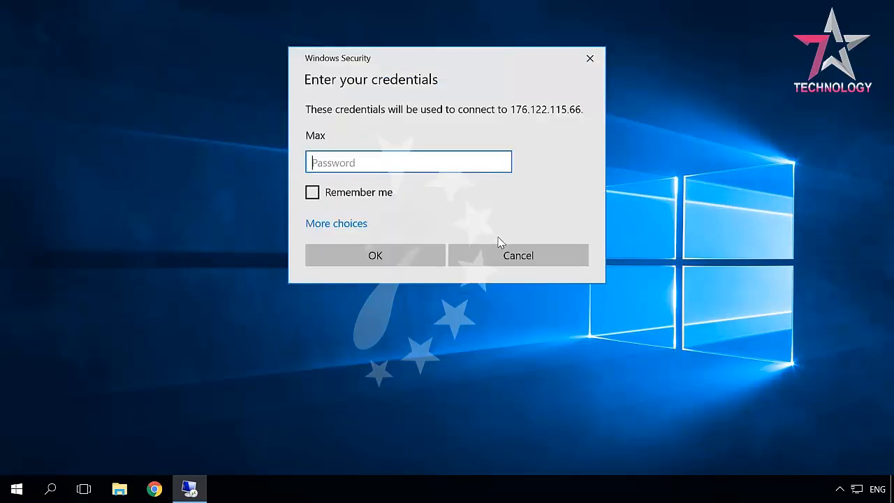
- Enter the remote account's password, sign in to the session, and dismiss the Start menu to show the remote desktop
{"action": "type", "text": "•••••••"}
{"action": "left_click", "coordinate": [382, 257]}
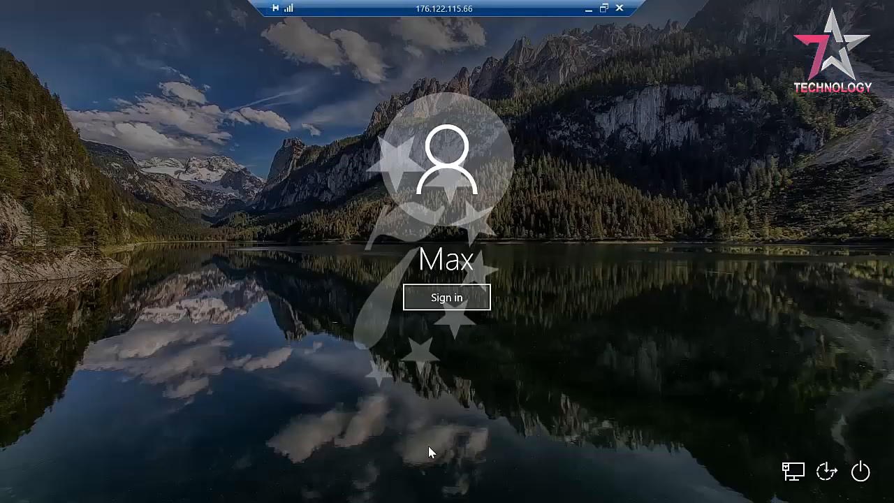
{"action": "left_click", "coordinate": [447, 298]}
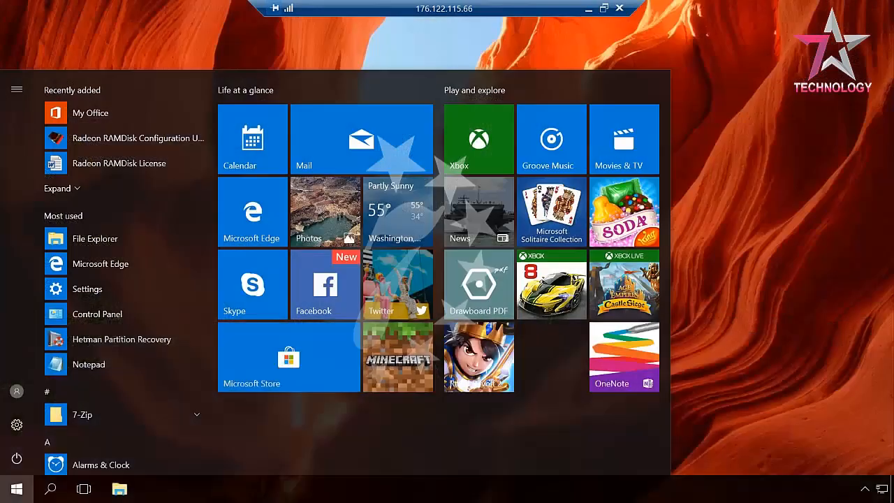
{"action": "left_click", "coordinate": [573, 35]}
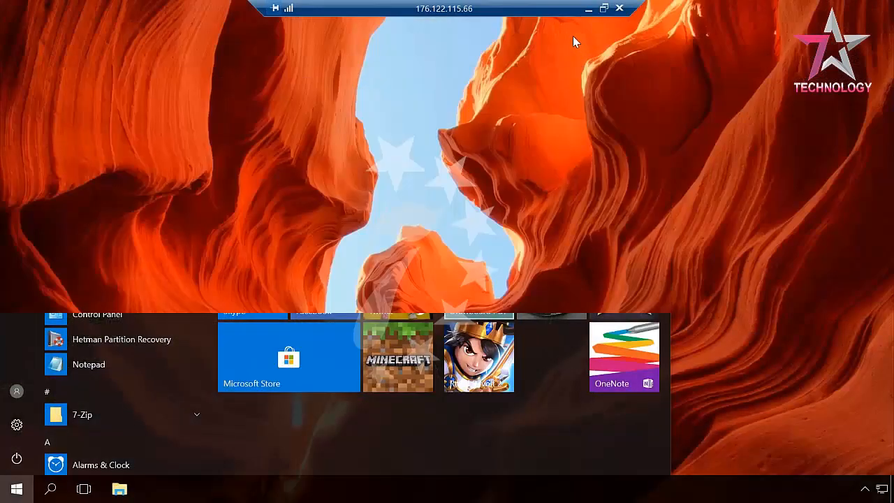